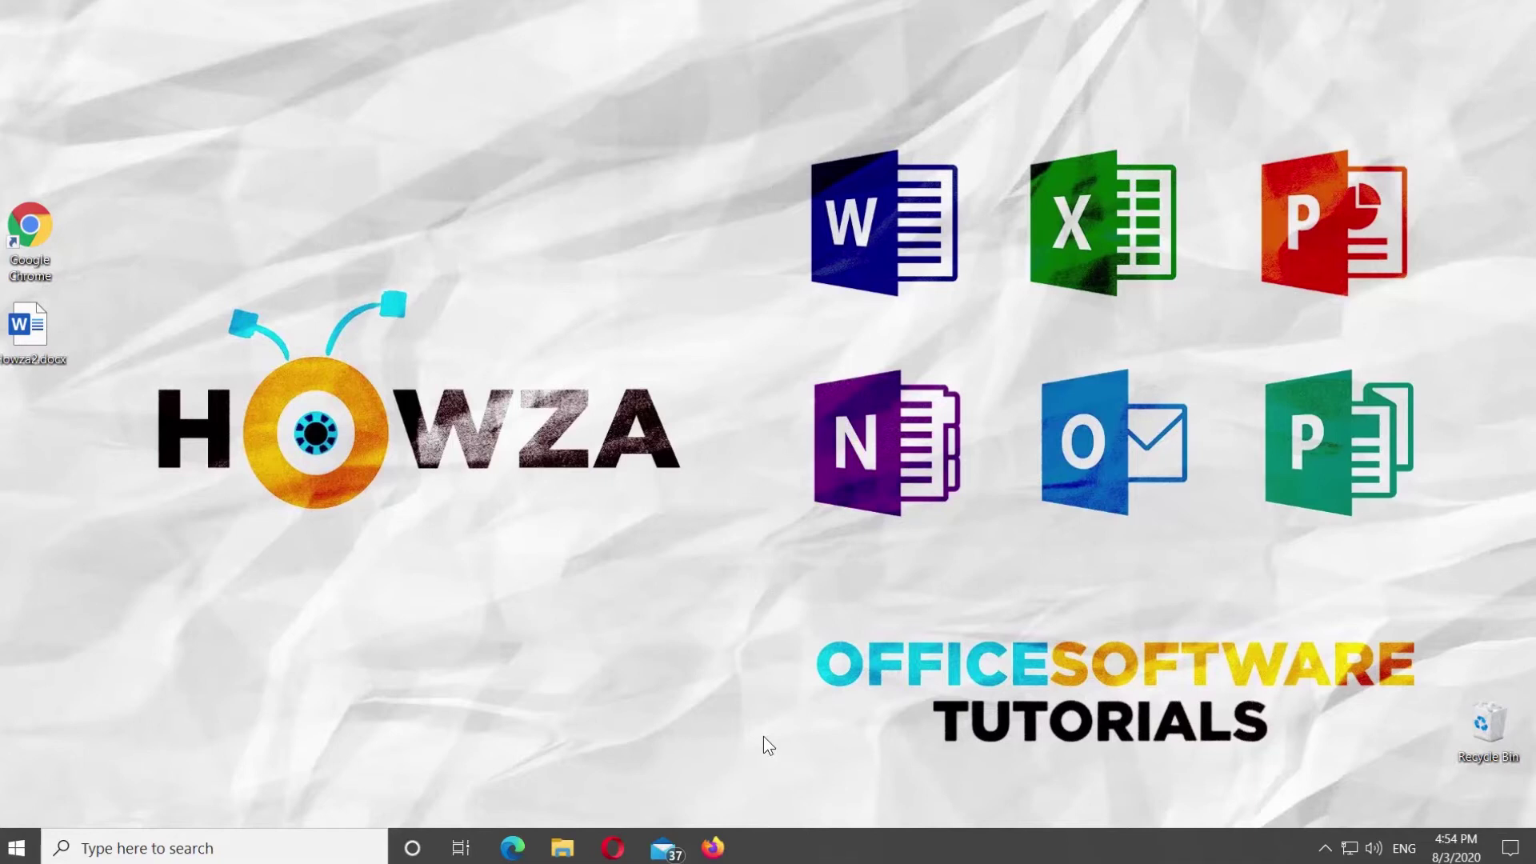
Open Howza2.docx from the desktop in Word.
{"action": "double_click", "coordinate": [29, 326]}
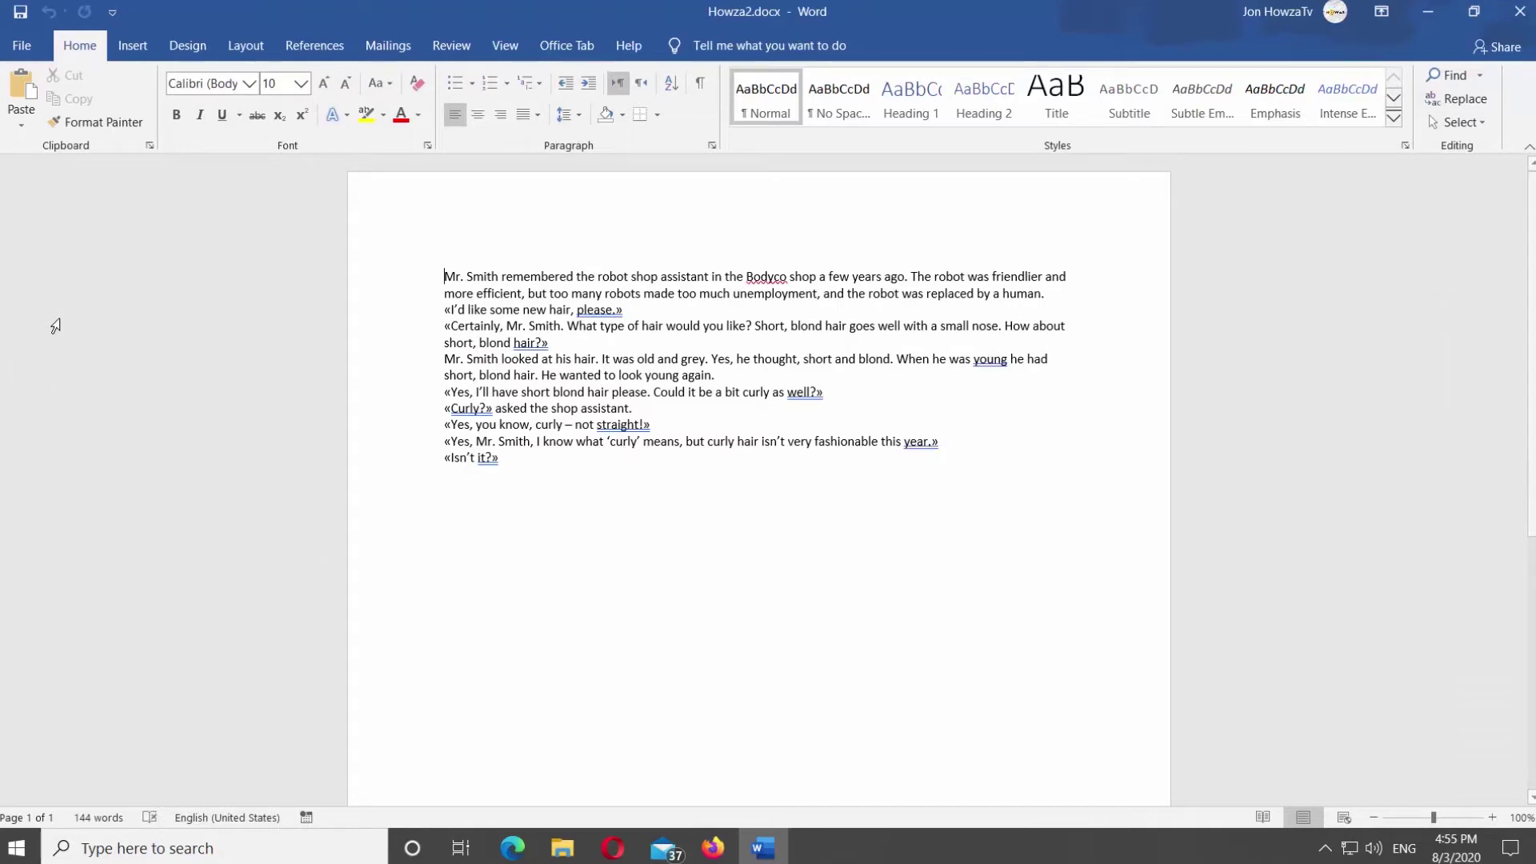
Open Word Options on the General page from the File backstage.
{"action": "left_click", "coordinate": [20, 46]}
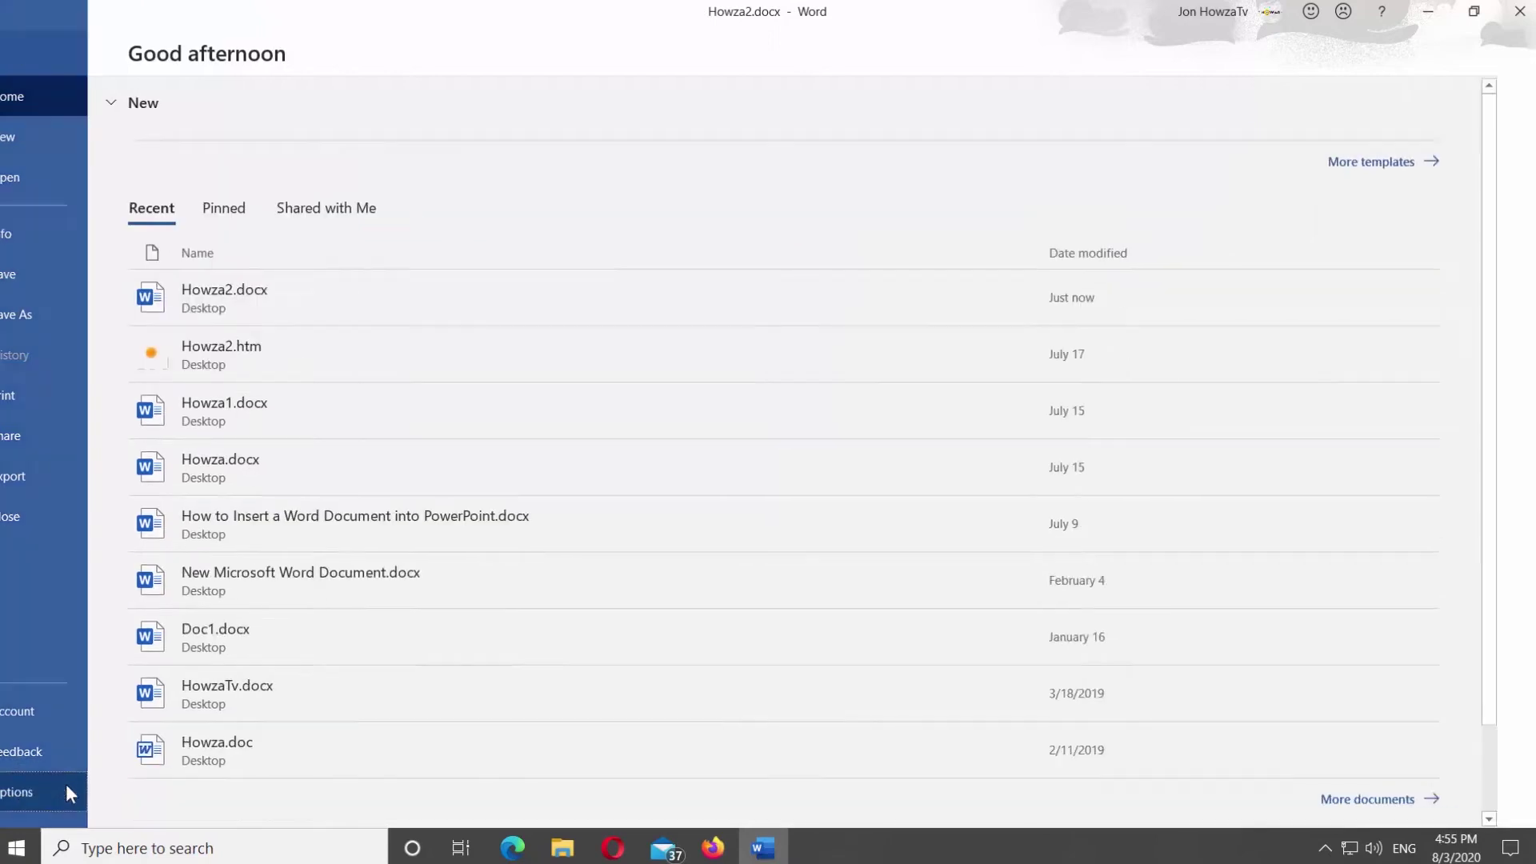
{"action": "left_click", "coordinate": [66, 784]}
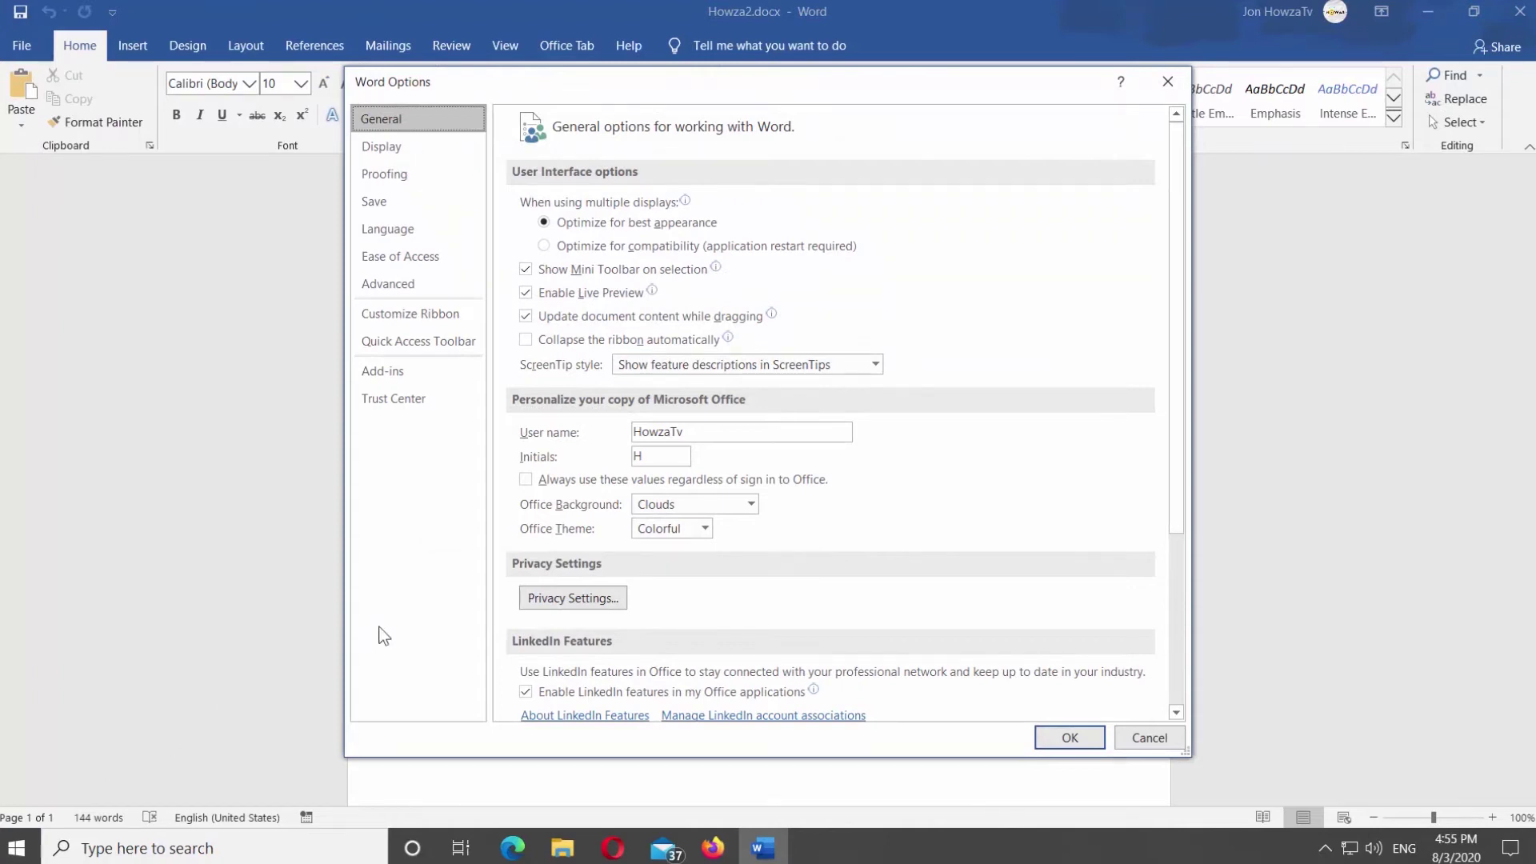
Set the ScreenTip style to "Don't show ScreenTips".
{"action": "left_click", "coordinate": [750, 365]}
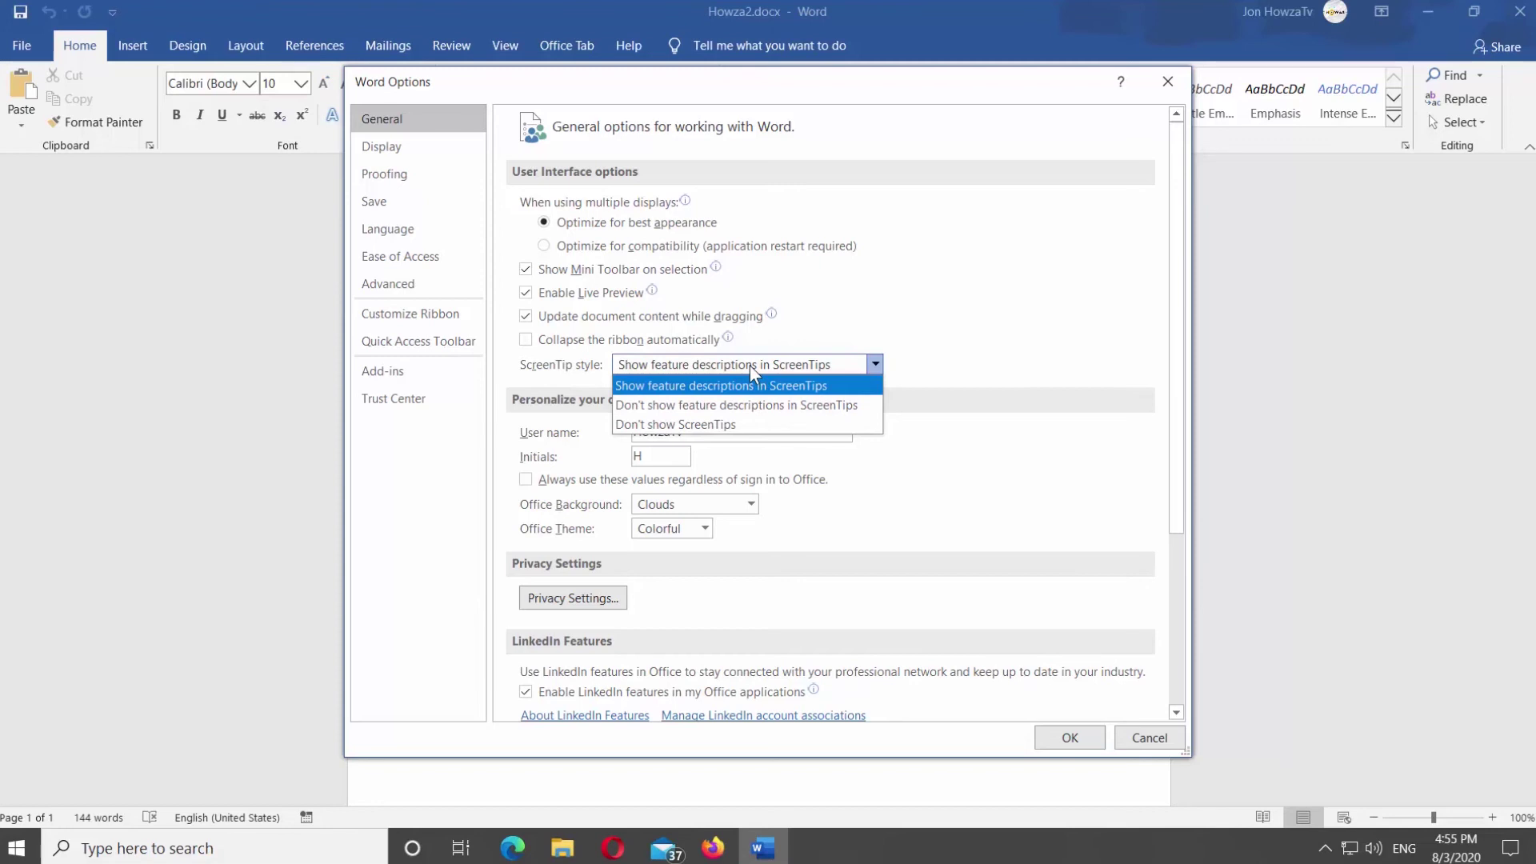
{"action": "left_click", "coordinate": [718, 423]}
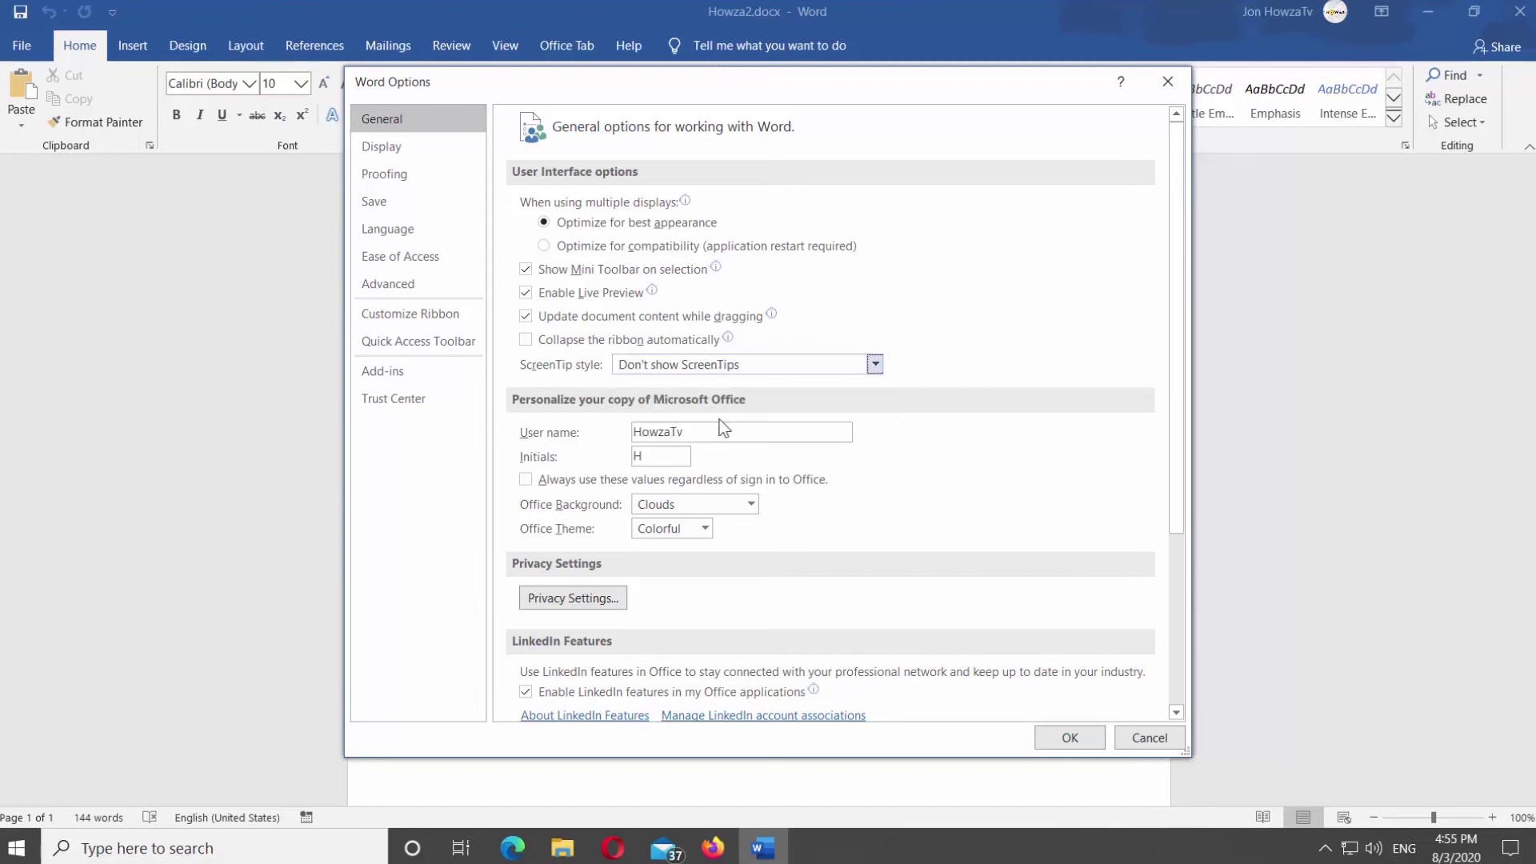